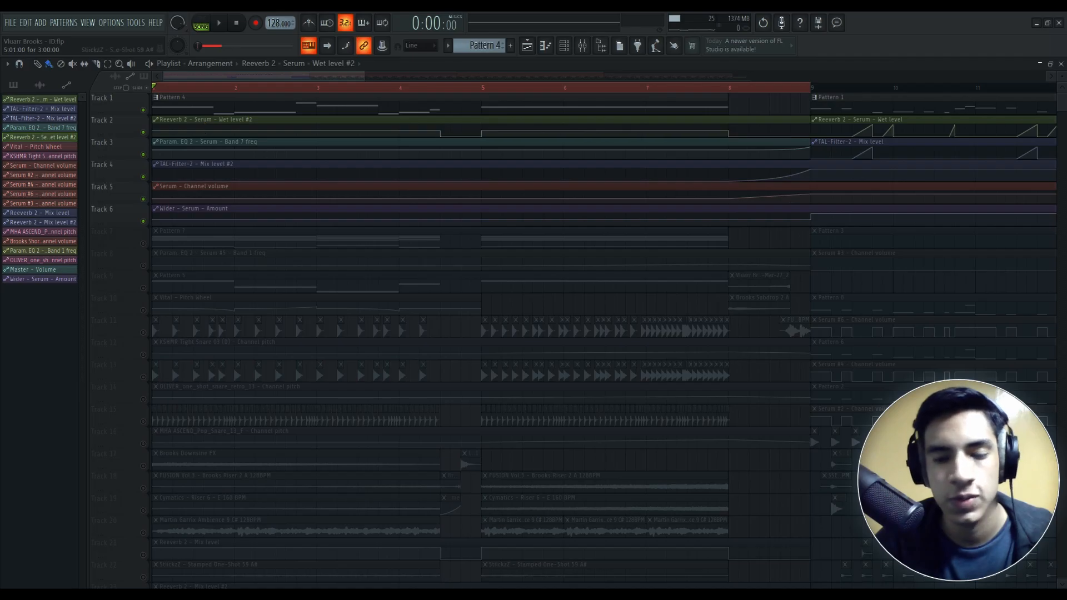
- Play the build-up lead, Pattern 4, from bar 1 with its reverb, EQ, filter, channel volume and Wider automation on tracks 2–6
key("space")
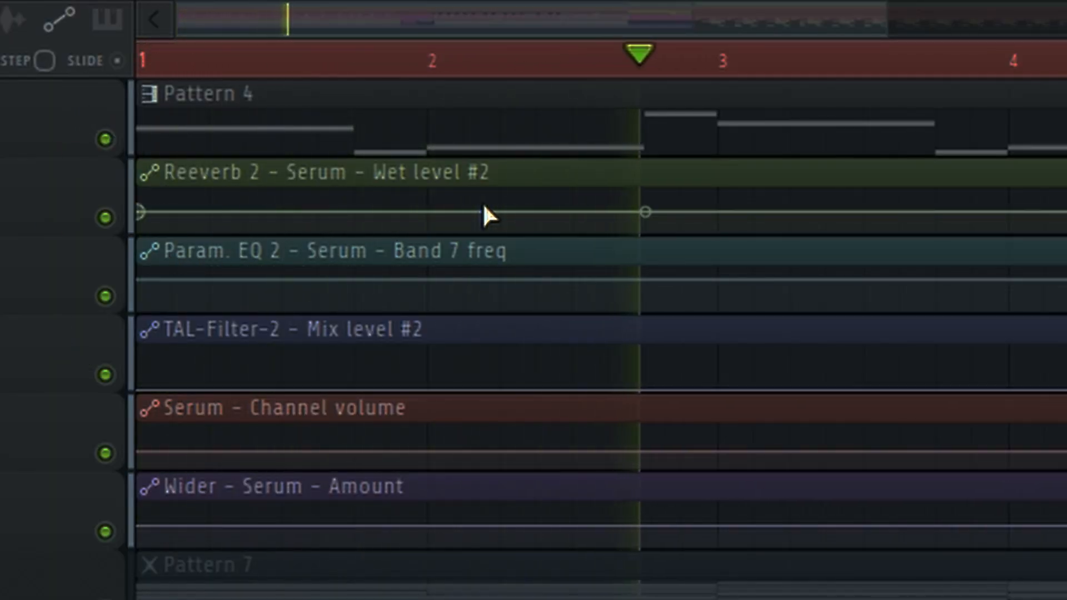
key("space")
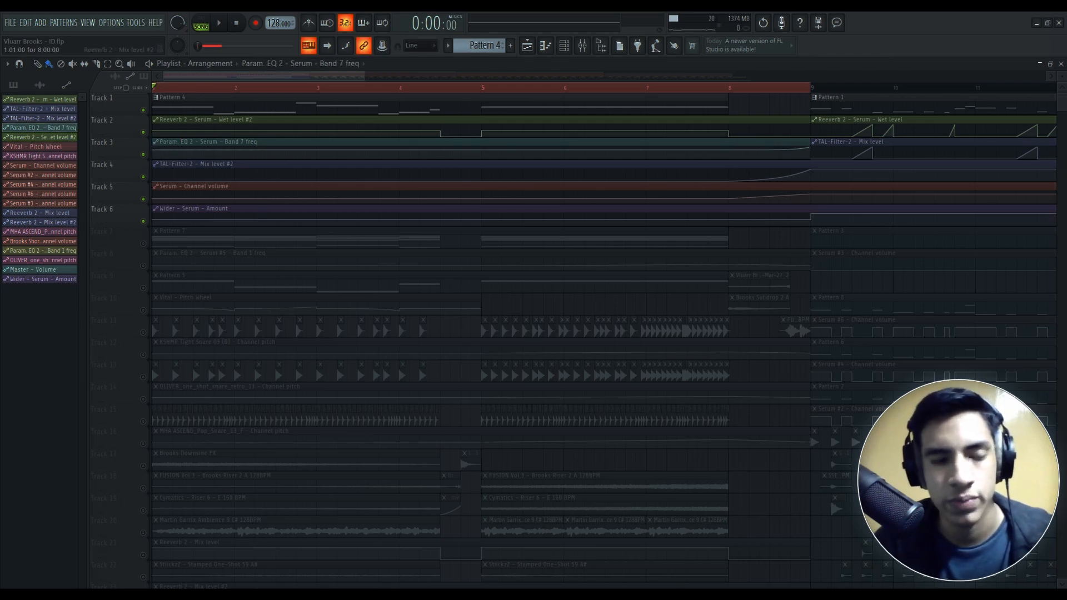
key("space")
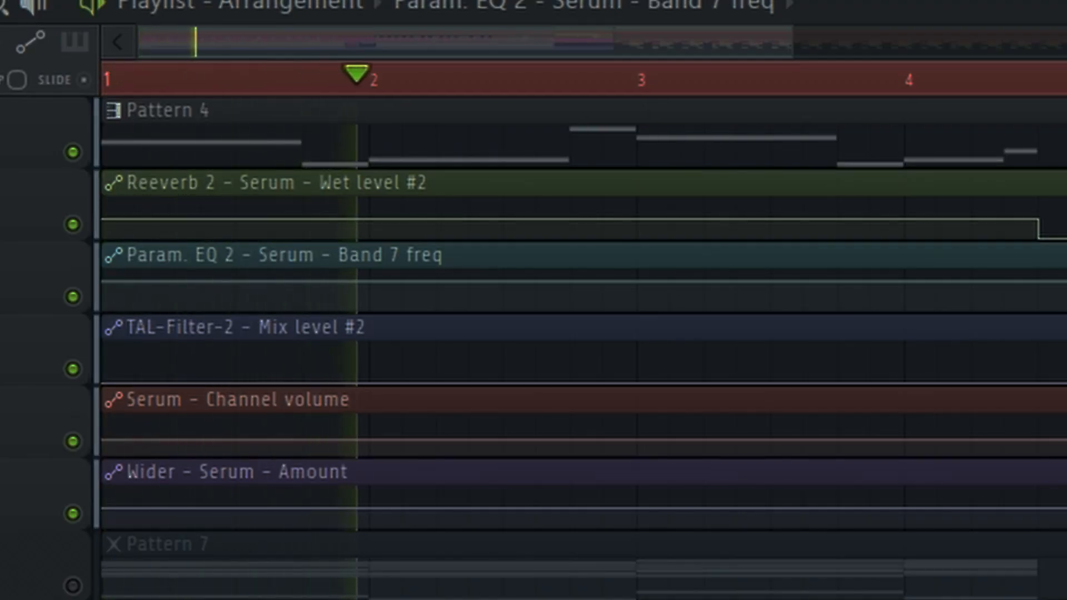
key("space")
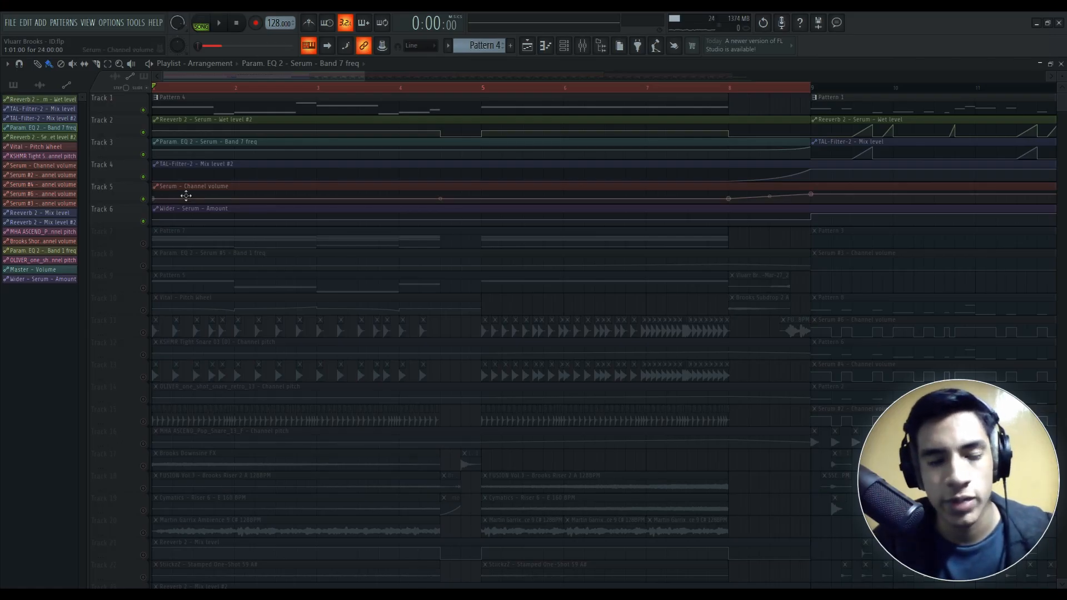
key("space")
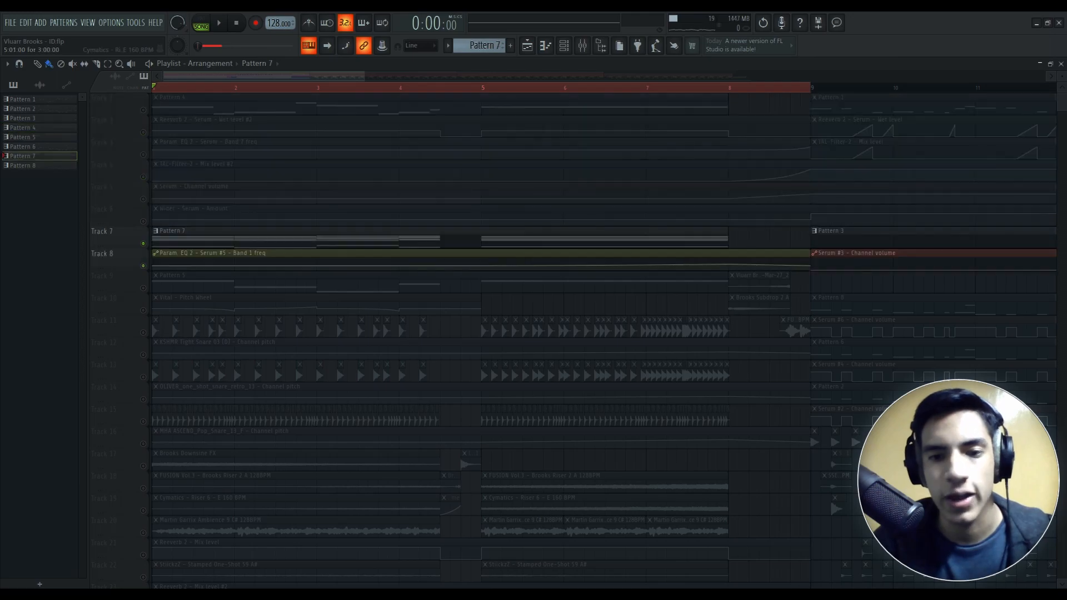
- Audition the build-up's Pattern 7 and Pattern 5 layers on tracks 7–10, including the Vital pitch wheel automation and the Brooks Subdrop clip
key("space")
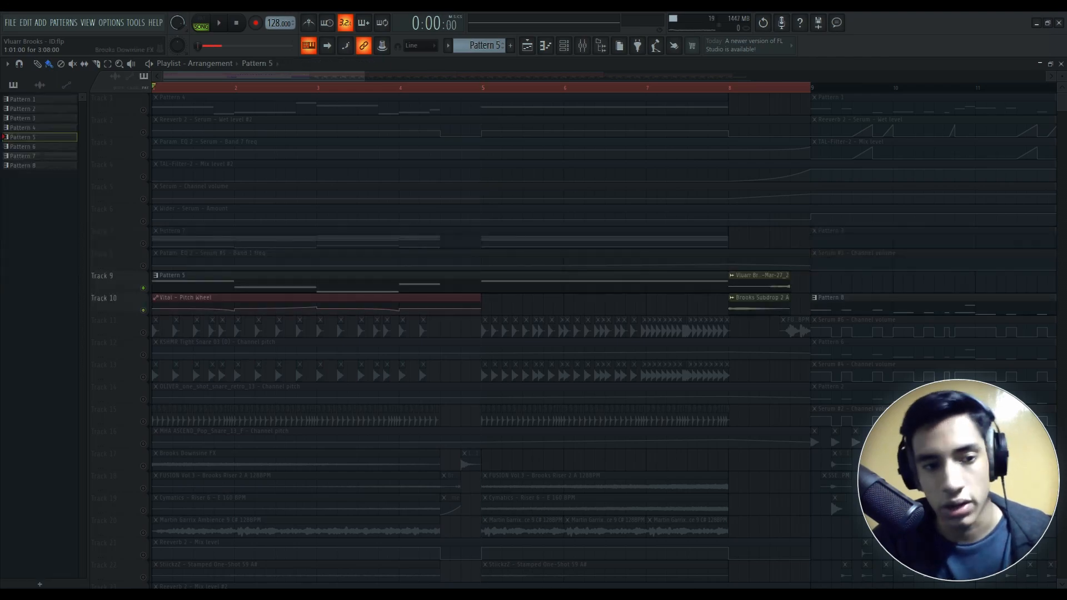
key("space")
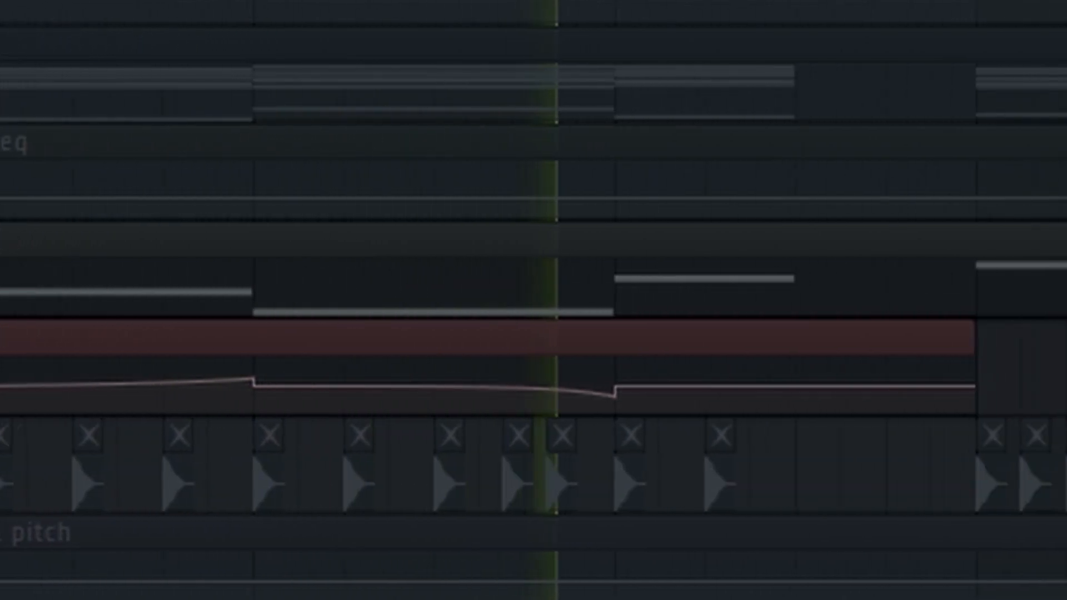
key("space")
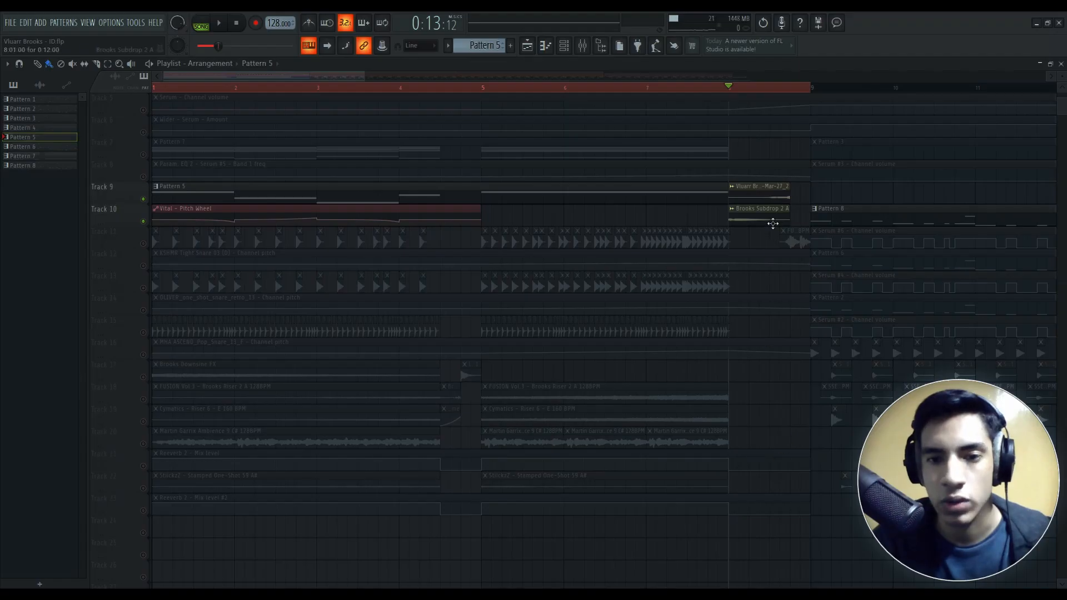
double_click(773, 223)
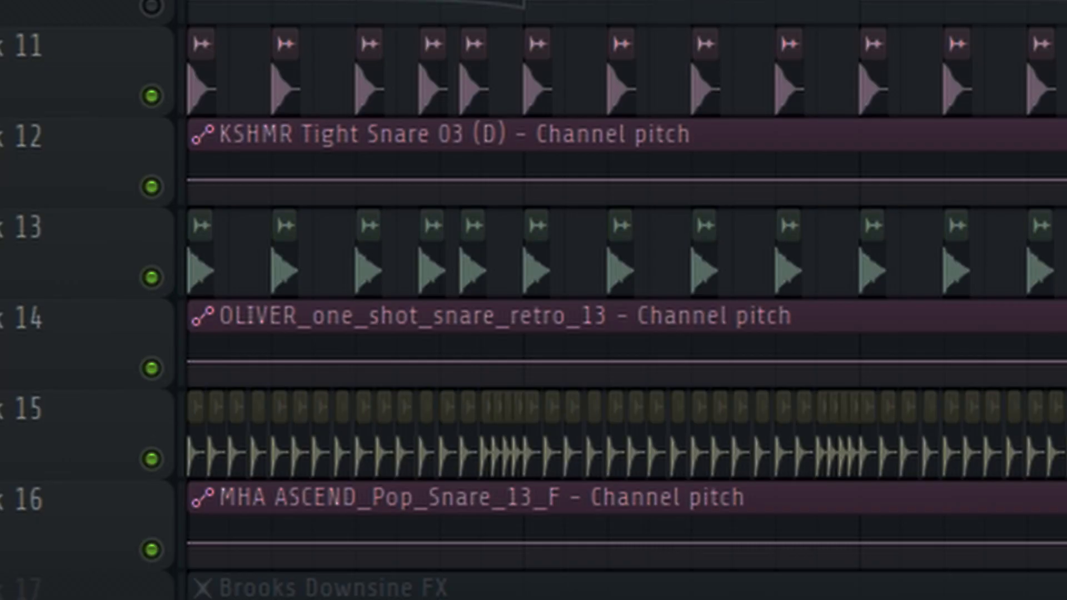
- Play the build-up's snare layers on tracks 11–16 and its downsine, riser and ambience effects on tracks 17–23
key("space")
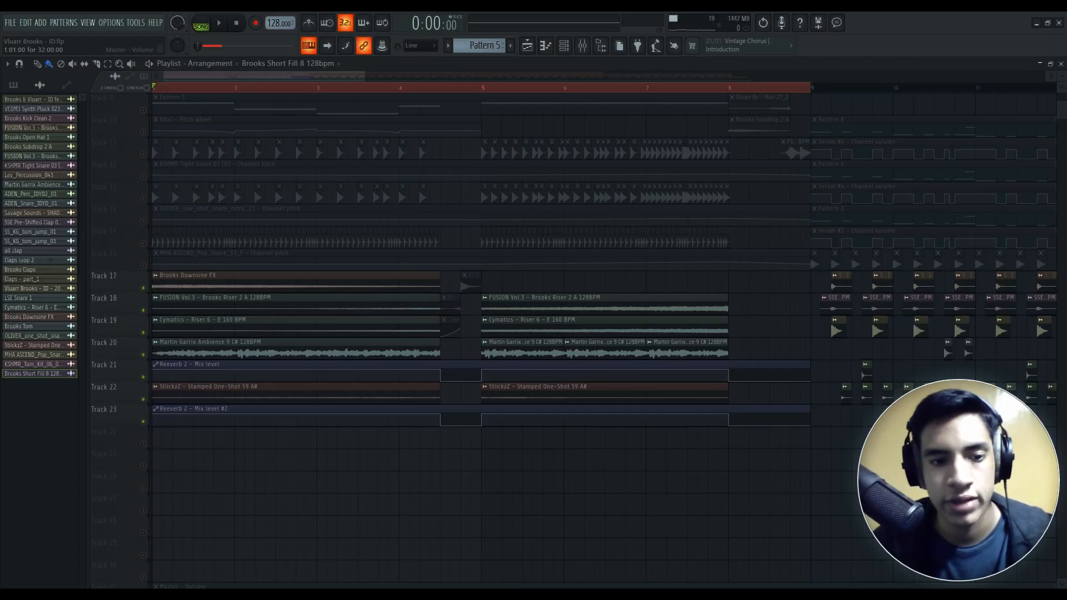
key("space")
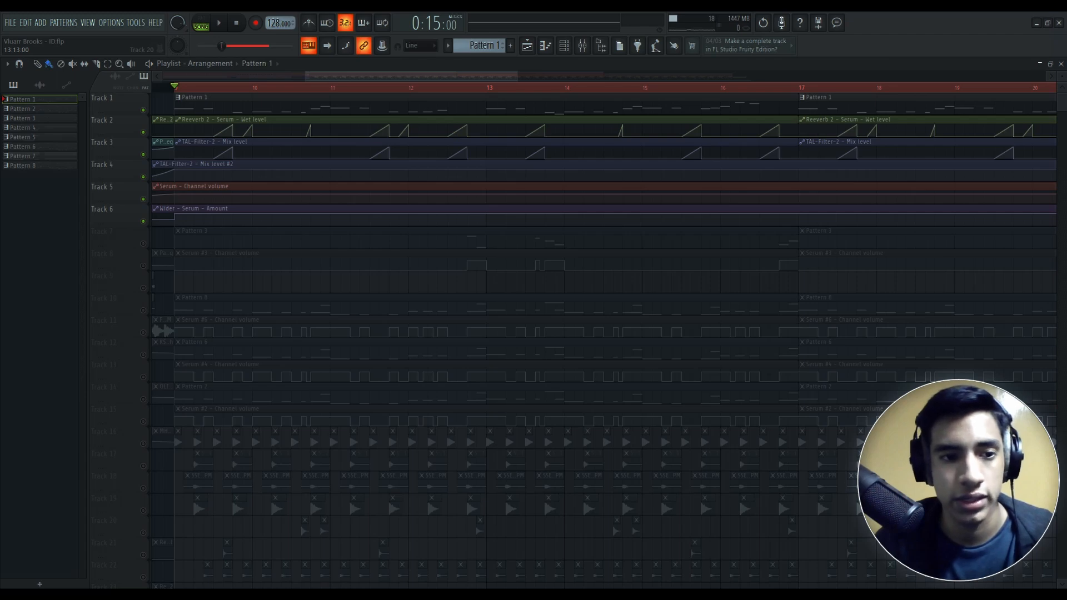
- Play the drop lead, Pattern 1, from bar 9 with its Reeverb 2 wet level and TAL-Filter-2 mix level automation
left_click(196, 213)
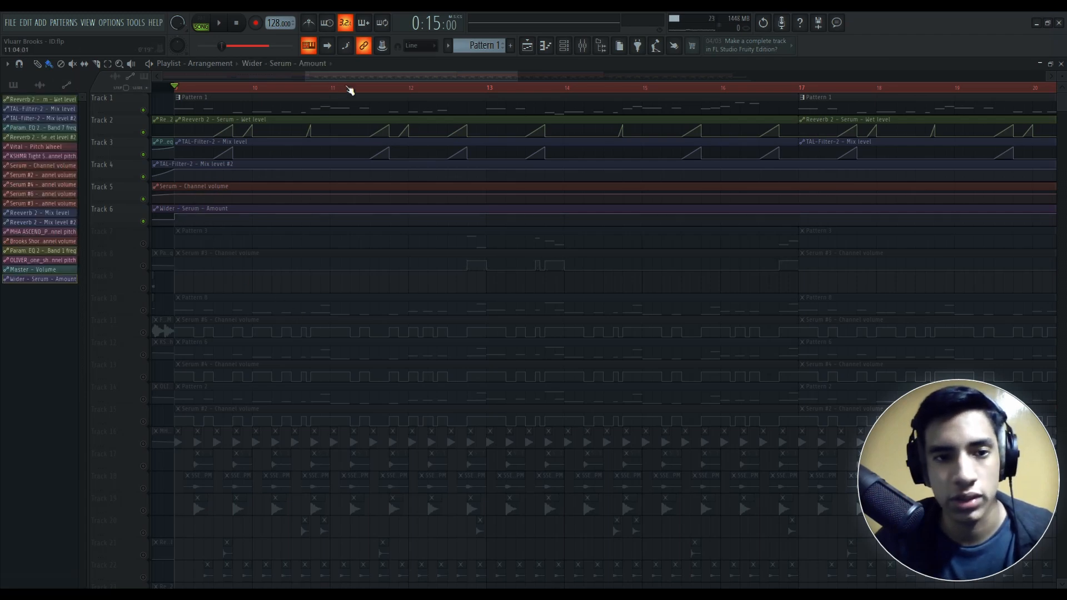
left_click_drag(350, 77, 347, 78)
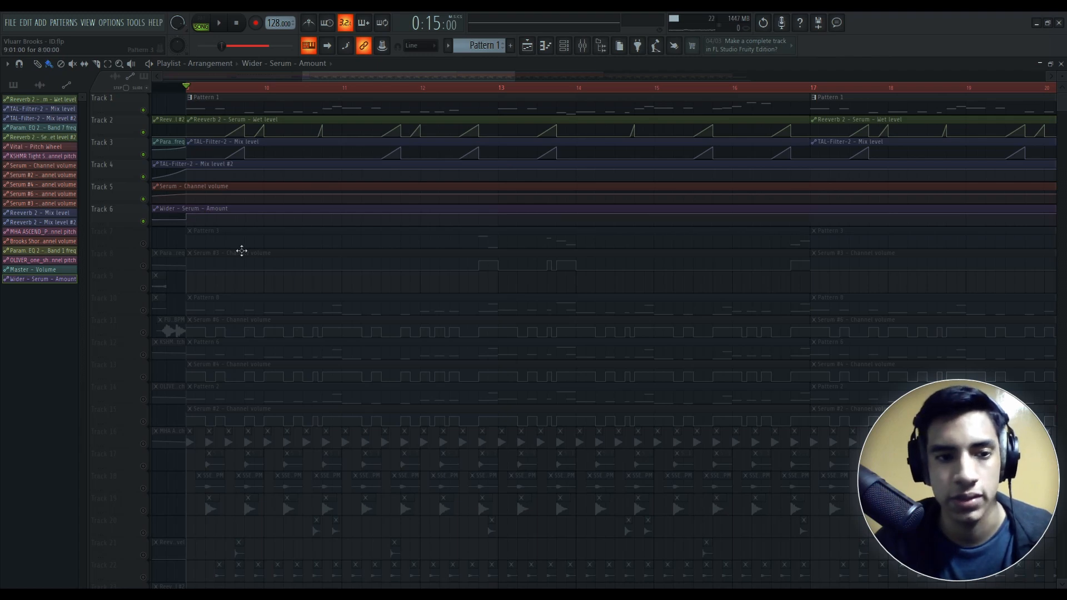
key("space")
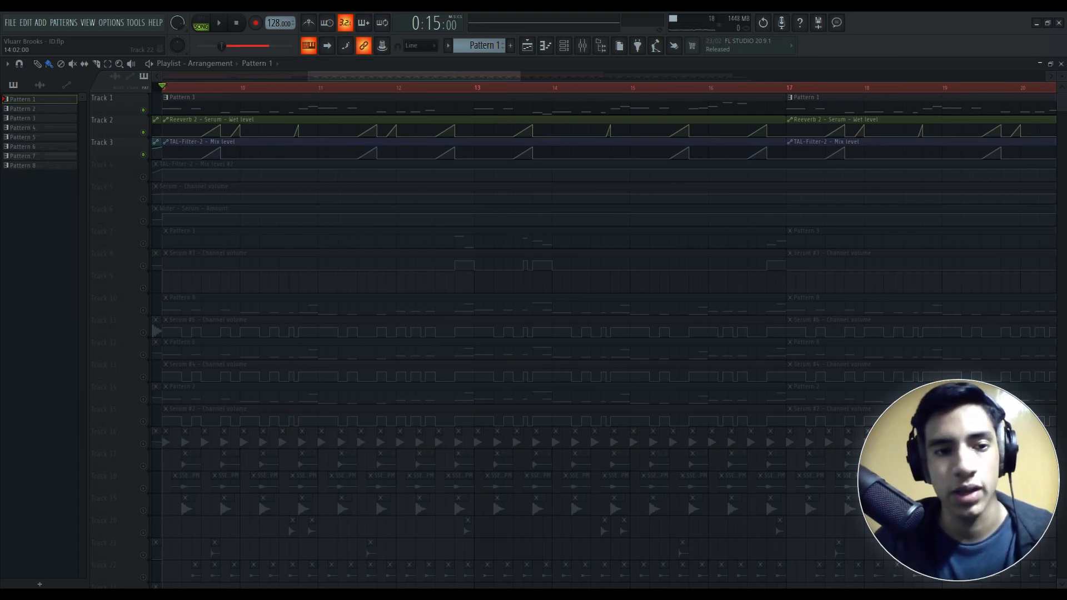
key("space")
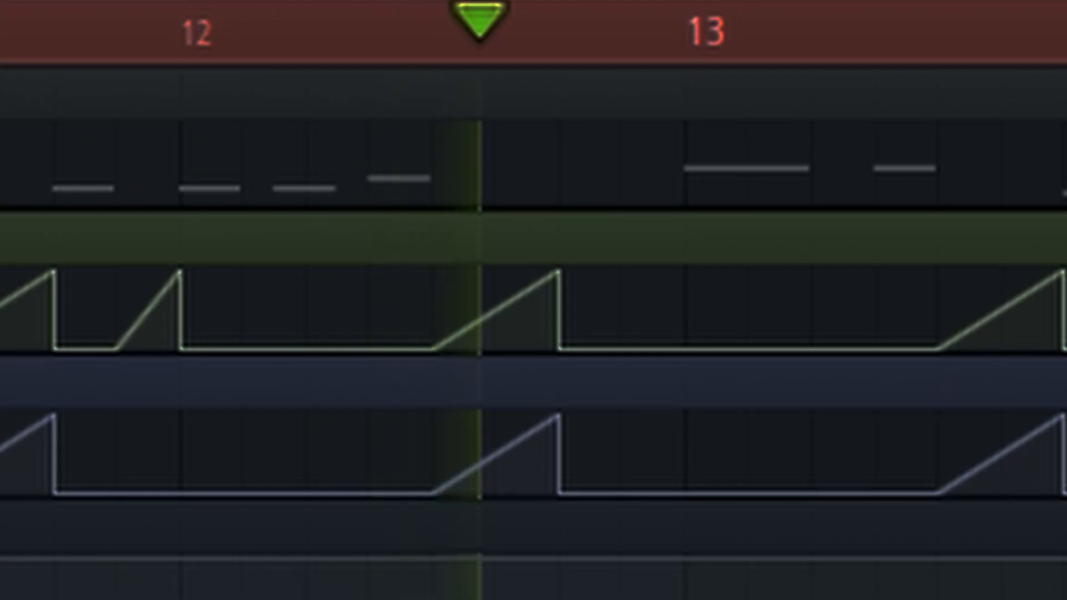
key("space")
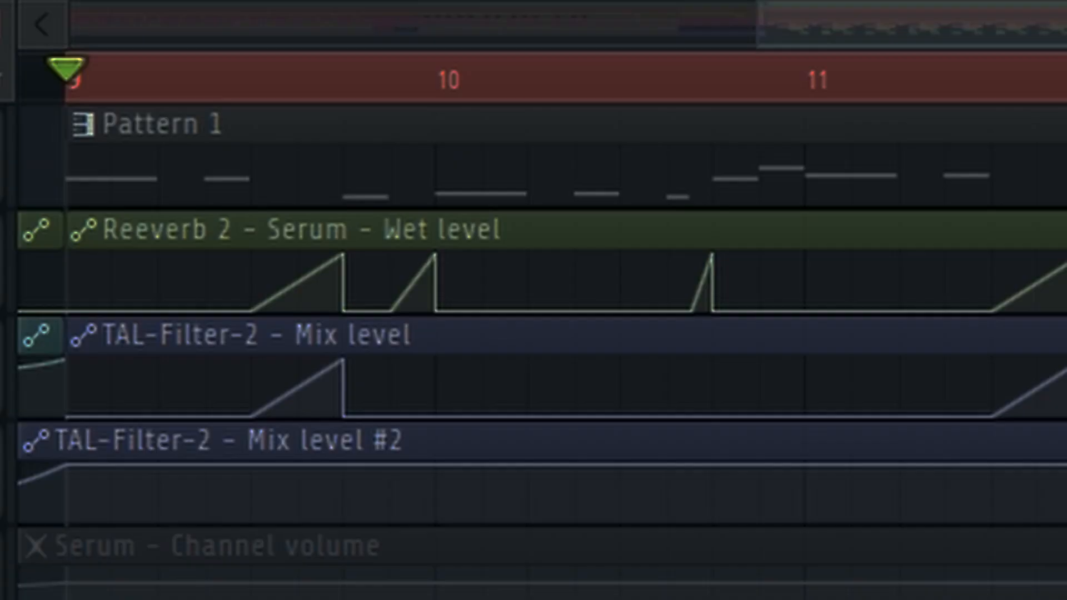
key("space")
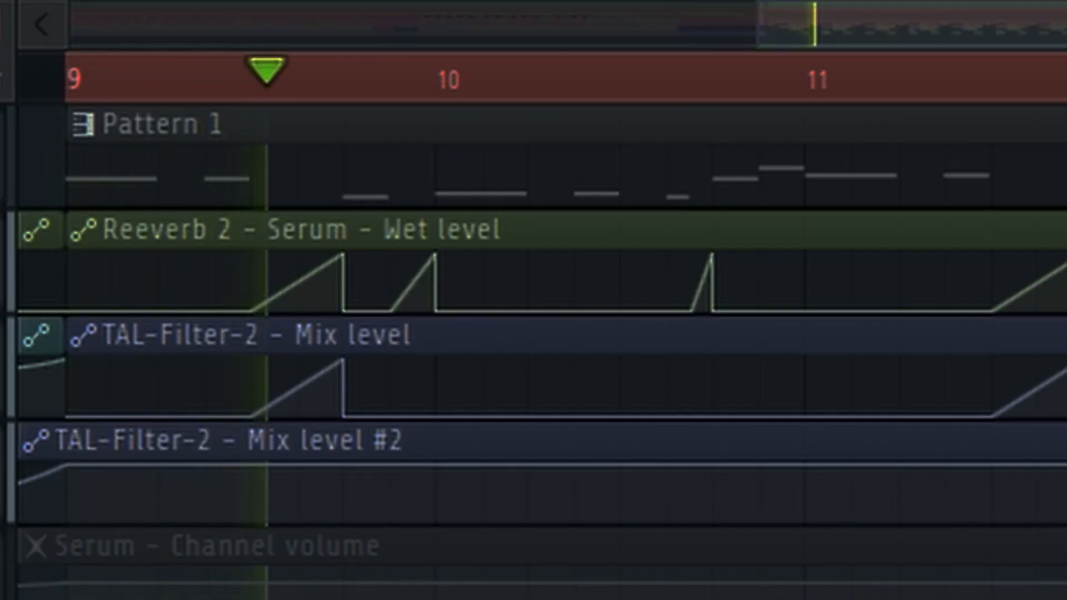
key("space")
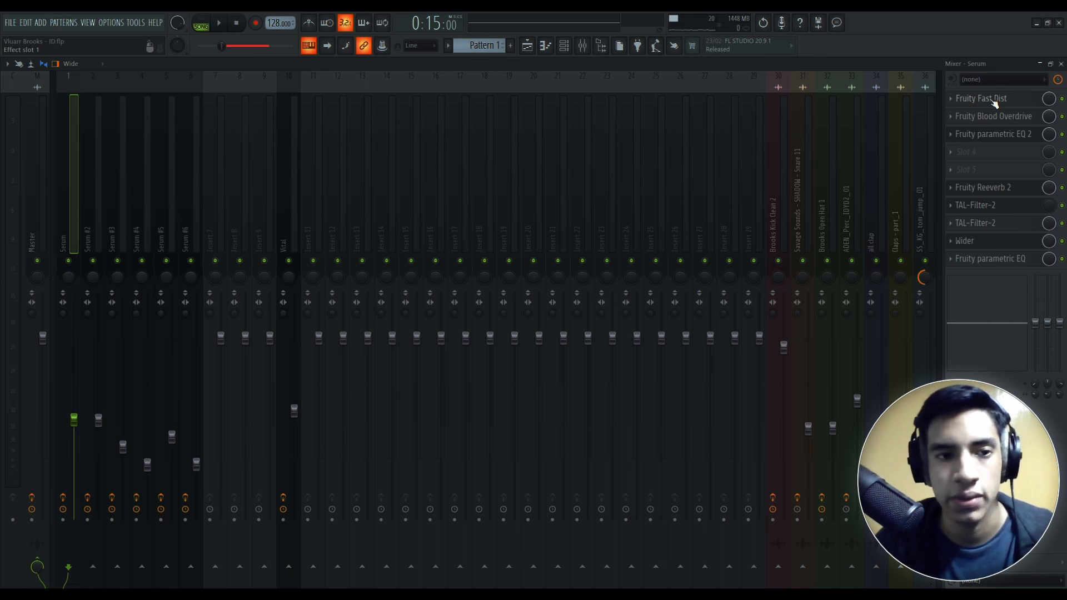
- Review the Serum mixer track's effects: Fast Dist, Blood Overdrive, Parametric EQ 2, Reeverb 2, both TAL-Filter-2 slots, Wider and Parametric EQ
left_click(995, 103)
left_click(995, 103)
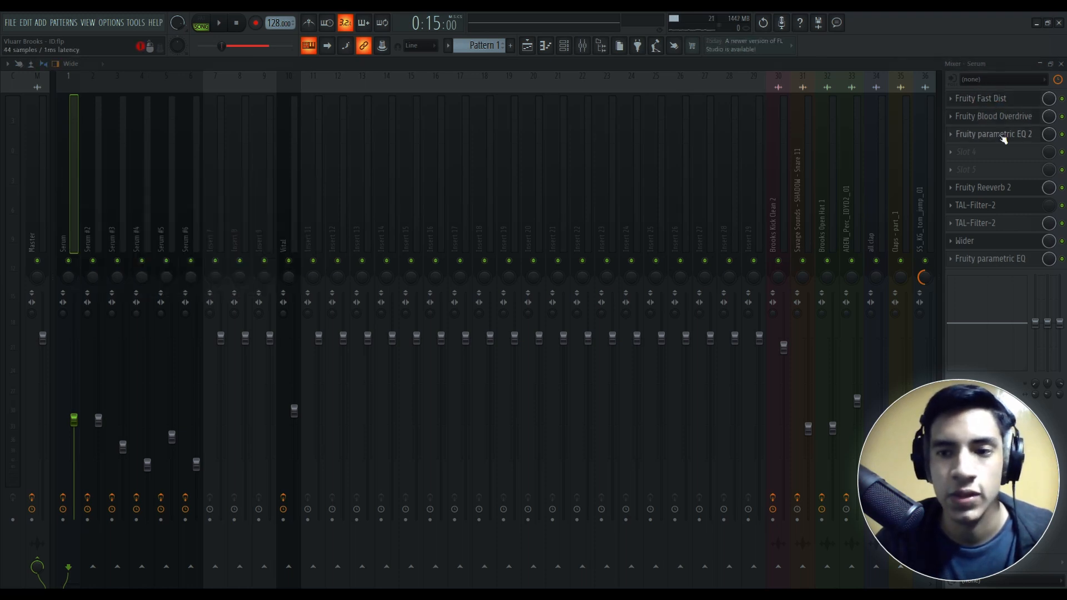
left_click(1001, 135)
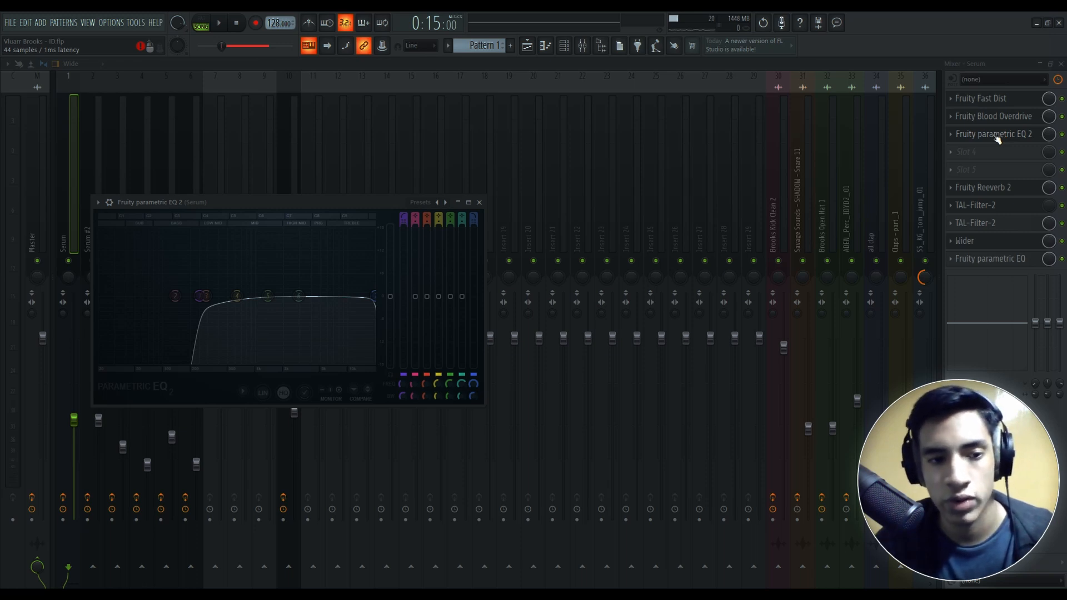
left_click(995, 188)
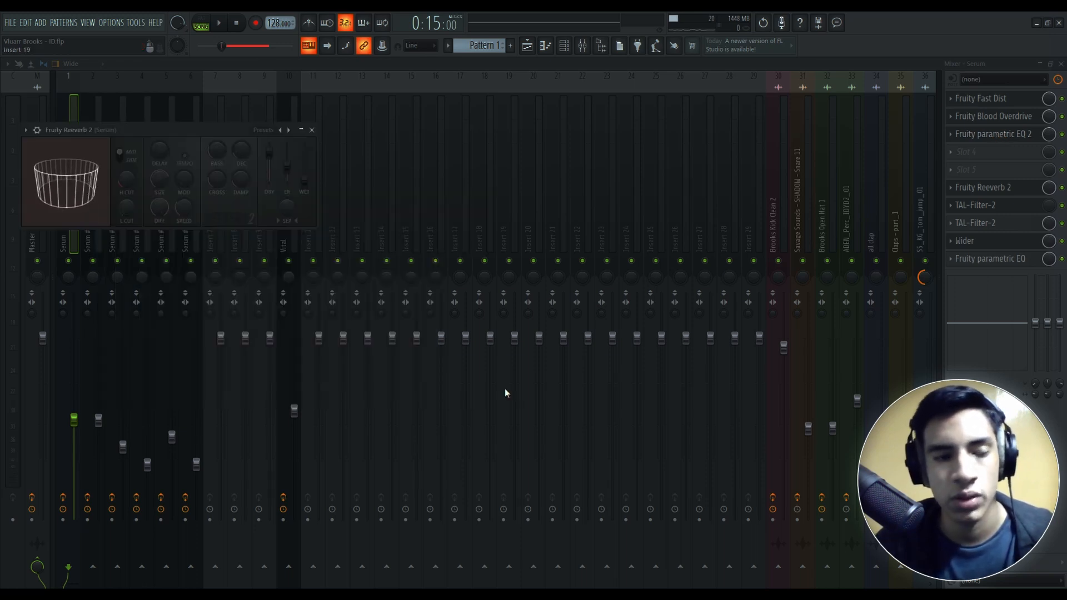
left_click(976, 205)
left_click(1007, 225)
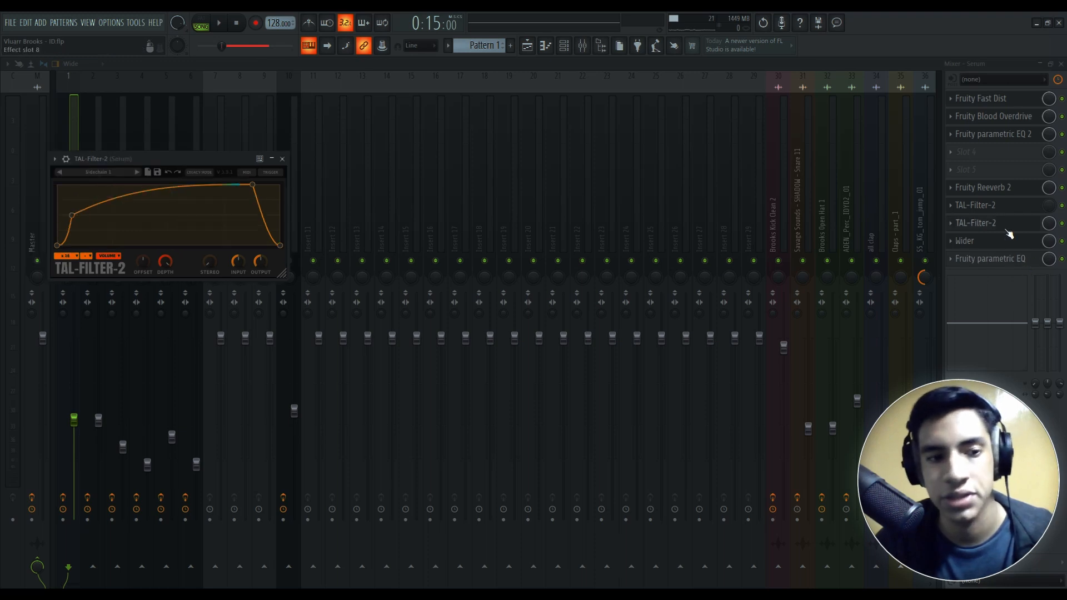
left_click(1009, 240)
left_click(1008, 259)
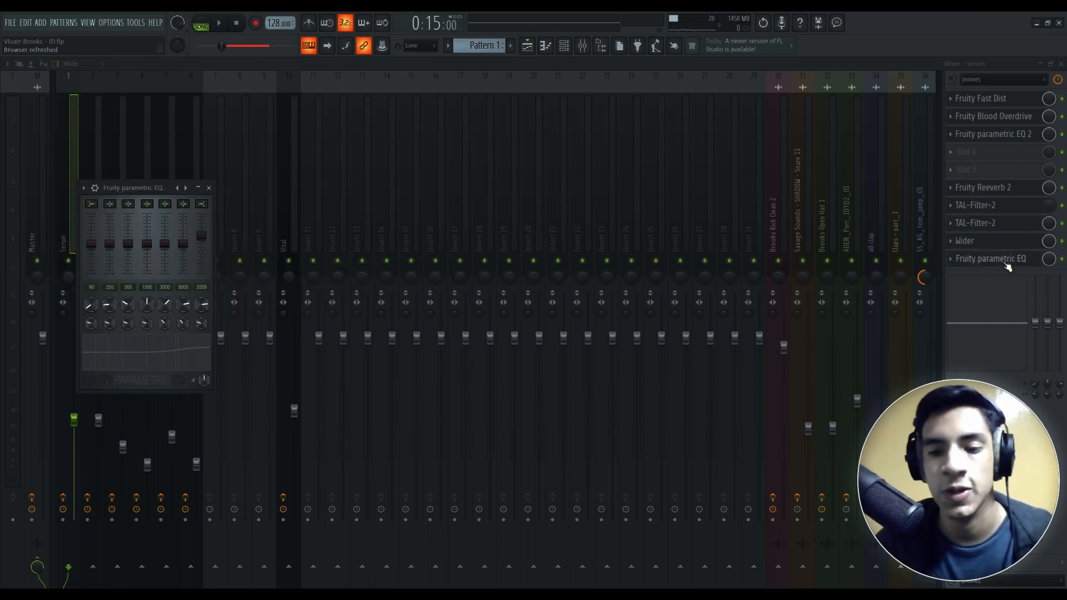
- Return to the playlist and play the drop lead together with all automation on tracks 1–6
key("F5")
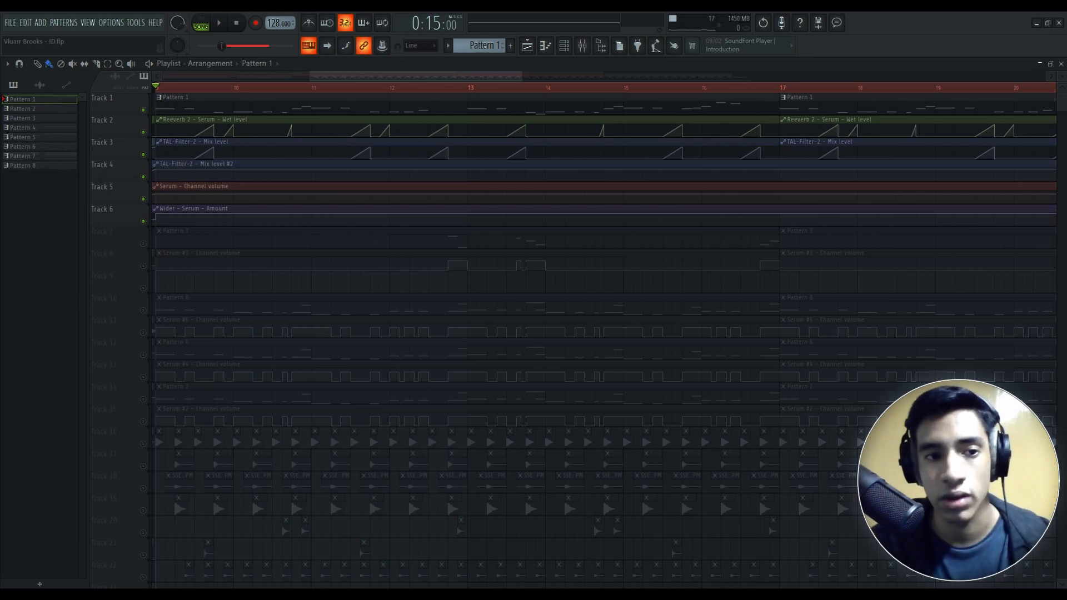
key("space")
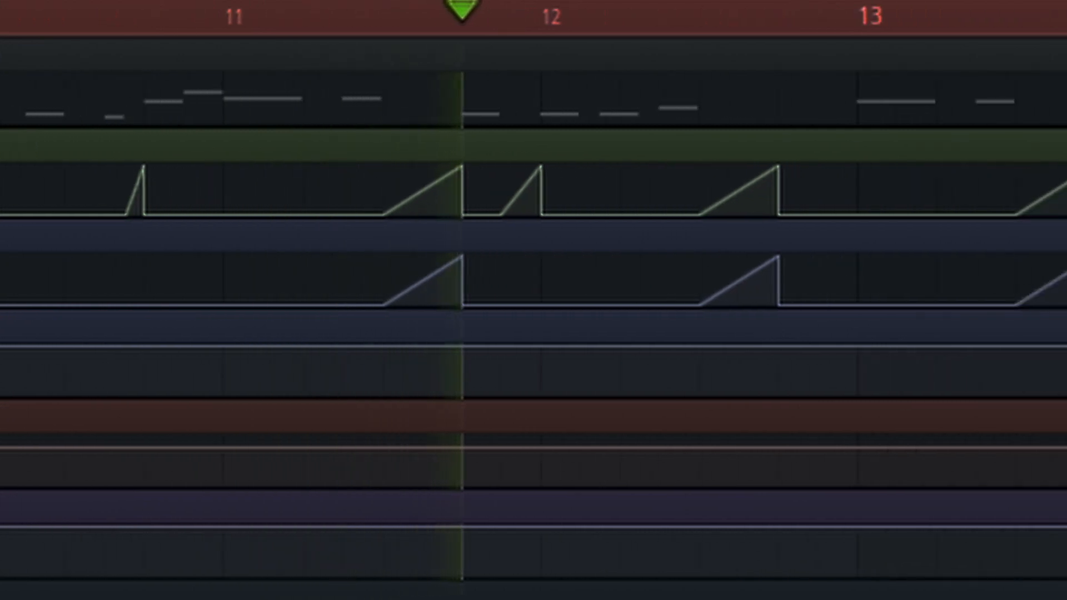
key("space")
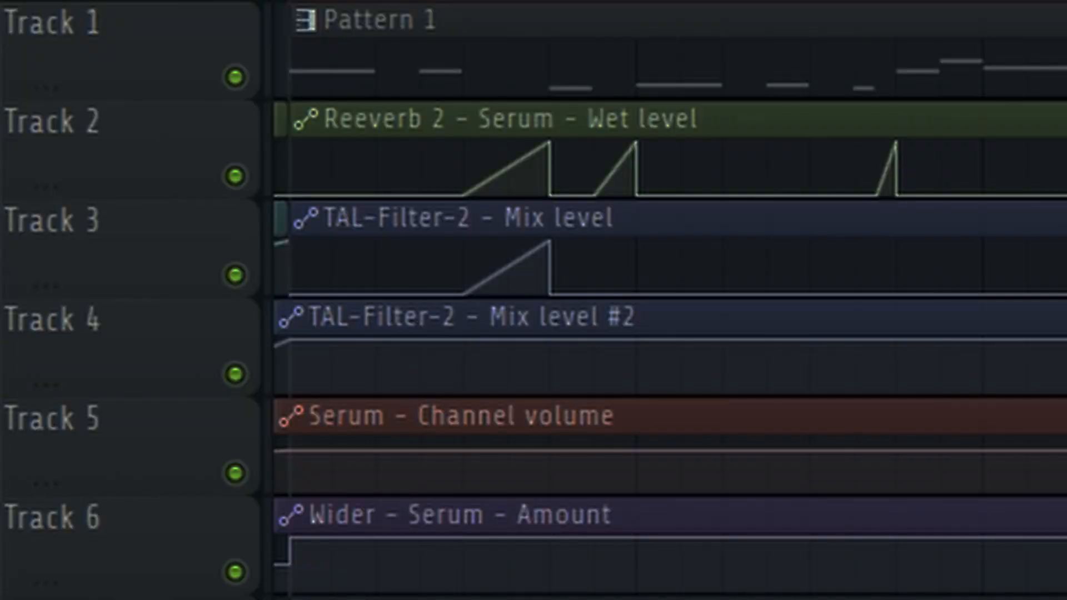
key("space")
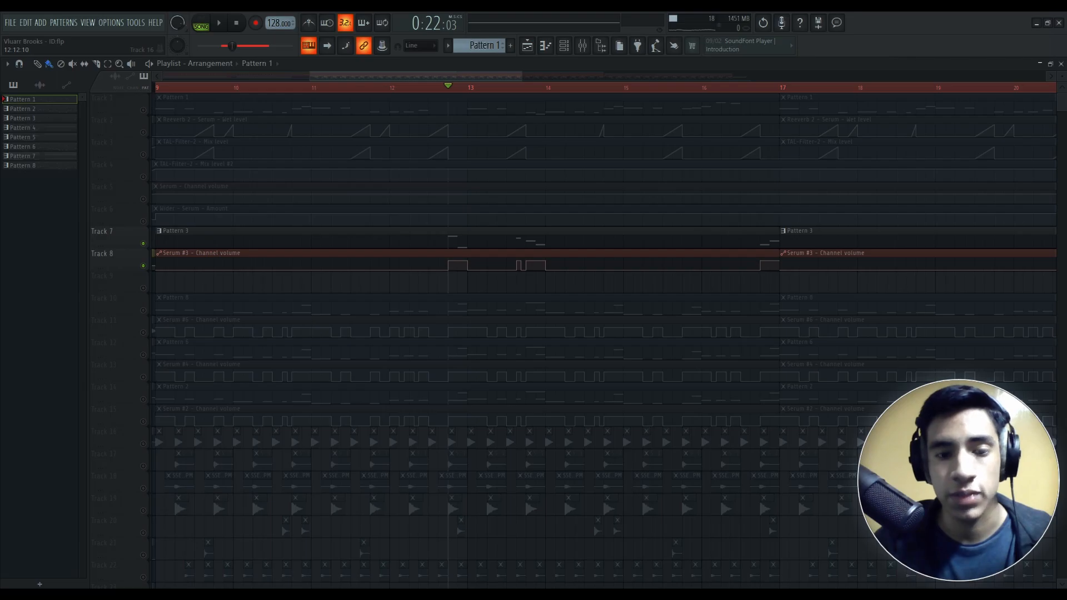
- Play Pattern 3 on track 7 from the end of bar 12 with the Serum #3 channel volume automation
key("space")
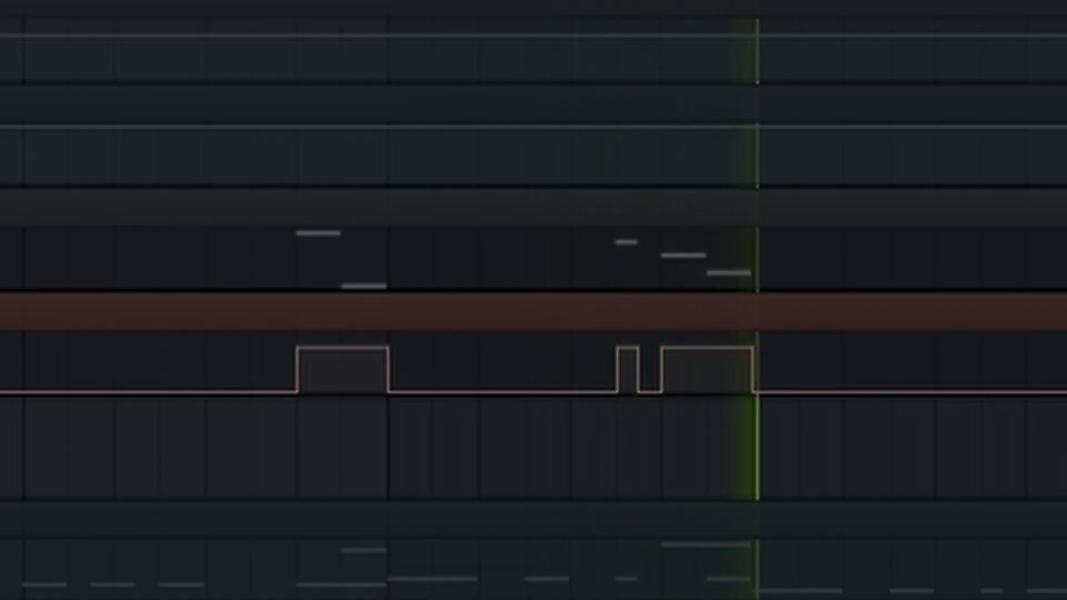
key("space")
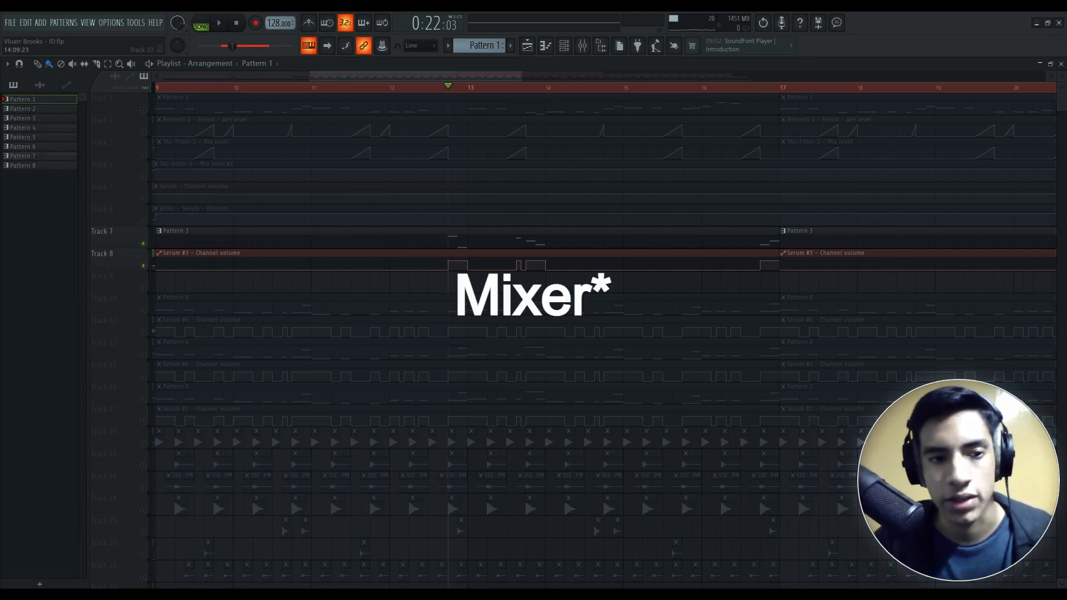
- Review the Serum #3 mixer track's effects: Fast Dist, Blood Overdrive, Parametric EQ 2, TAL-Filter-2, Parametric EQ and Wider
key("F9")
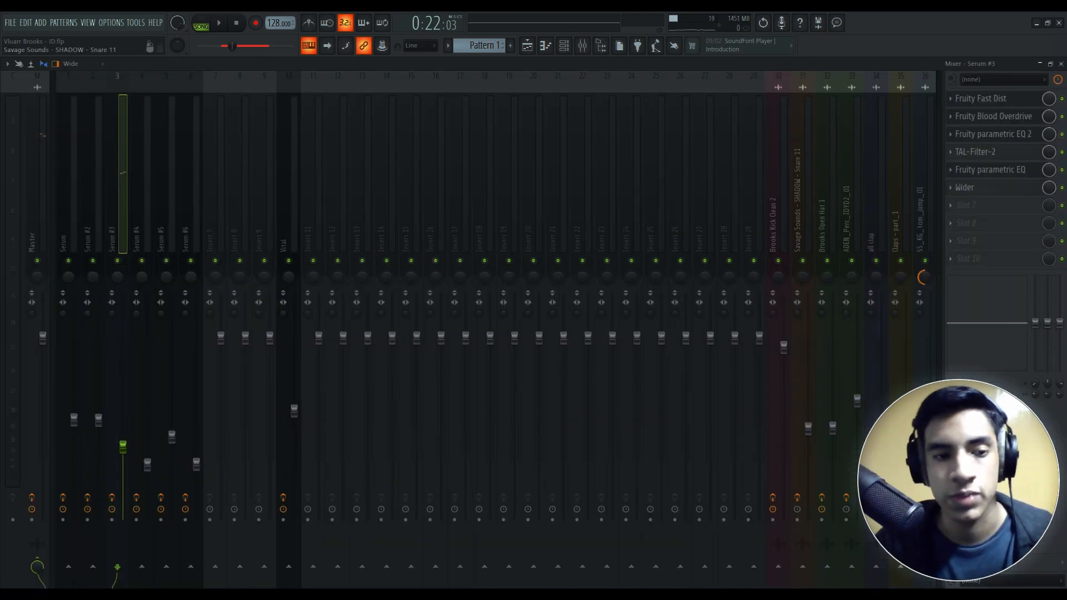
left_click(1004, 102)
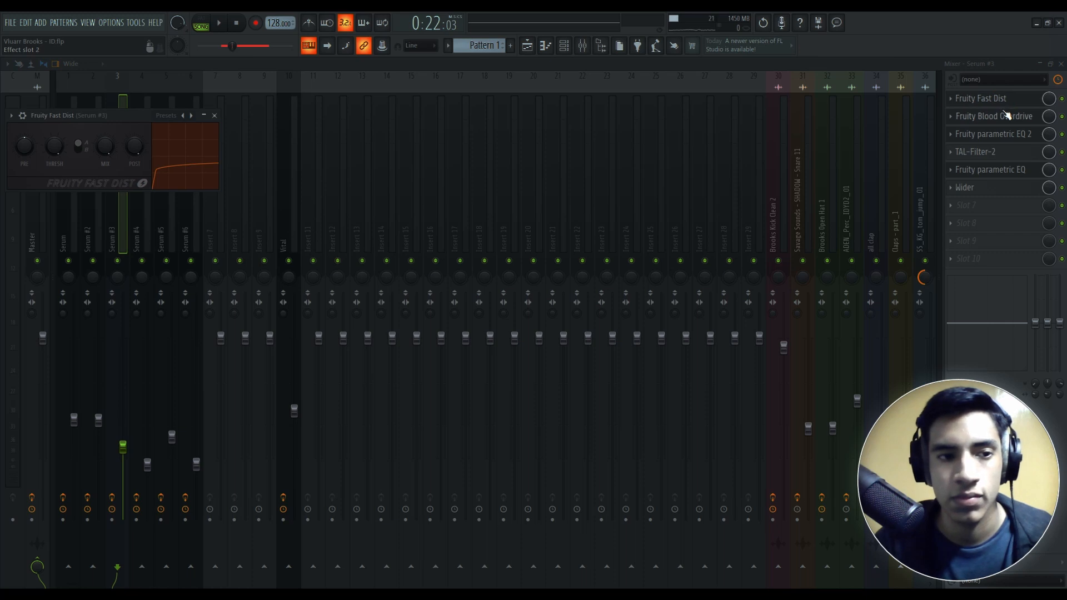
left_click(1007, 114)
left_click(1006, 134)
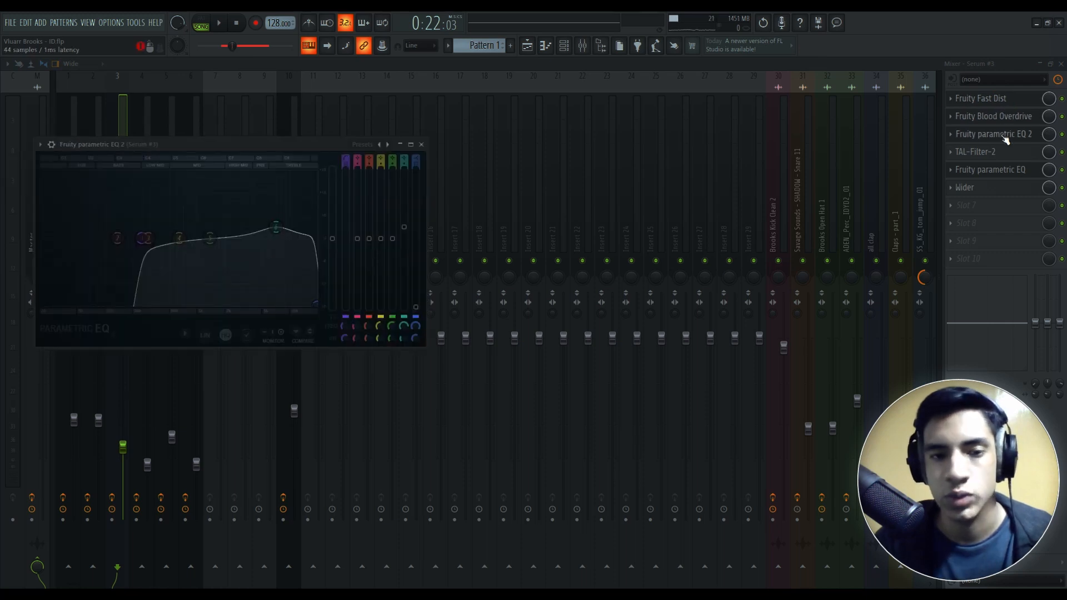
left_click(1007, 152)
left_click(1010, 169)
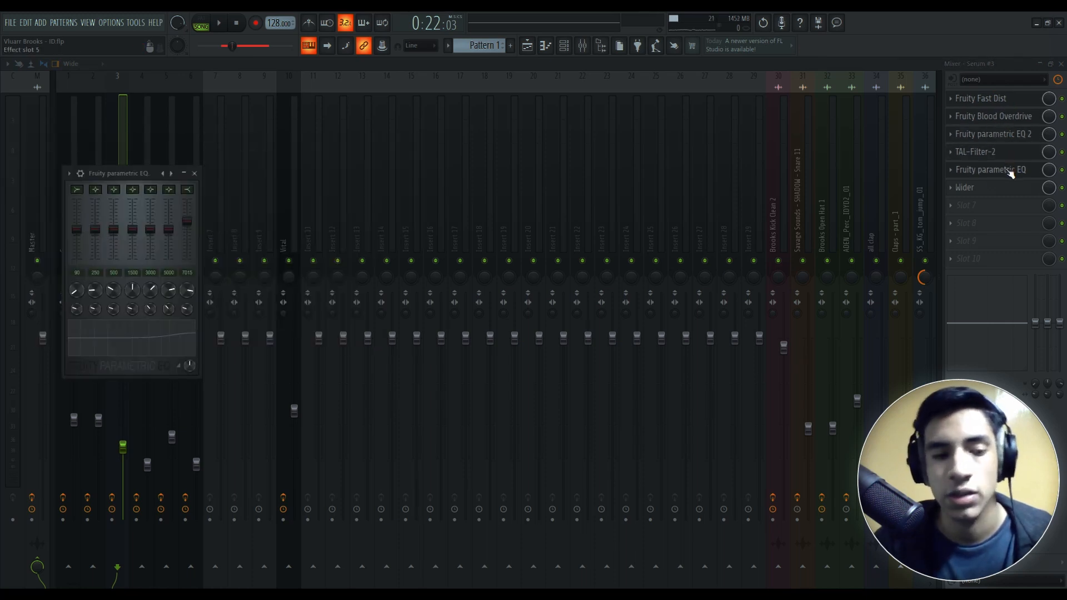
left_click(1008, 189)
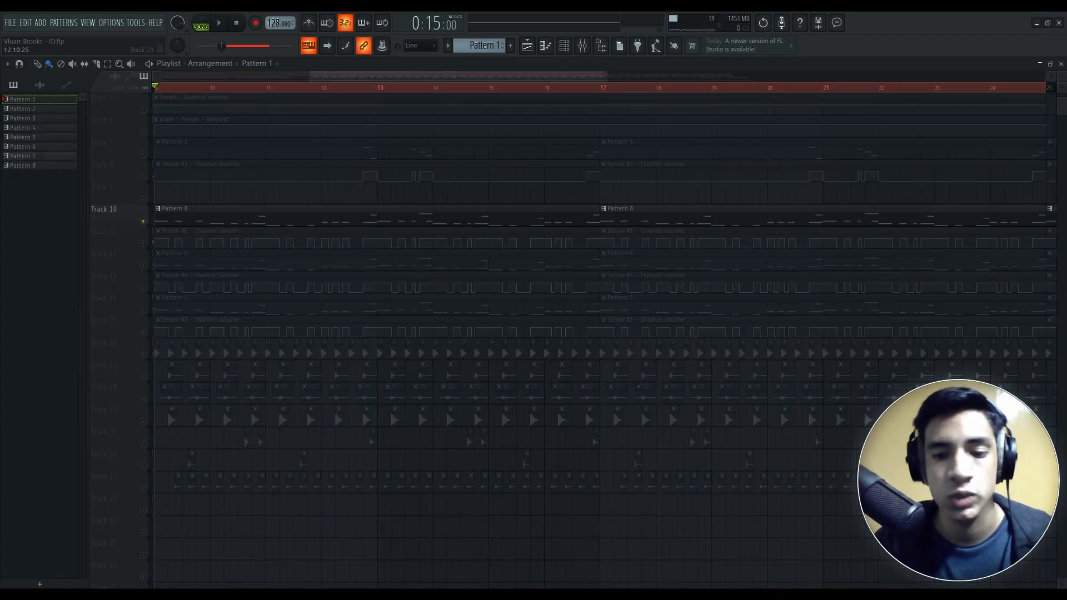
- Unmute track 11, the channel volume automation directly below Pattern 8
left_click(143, 244)
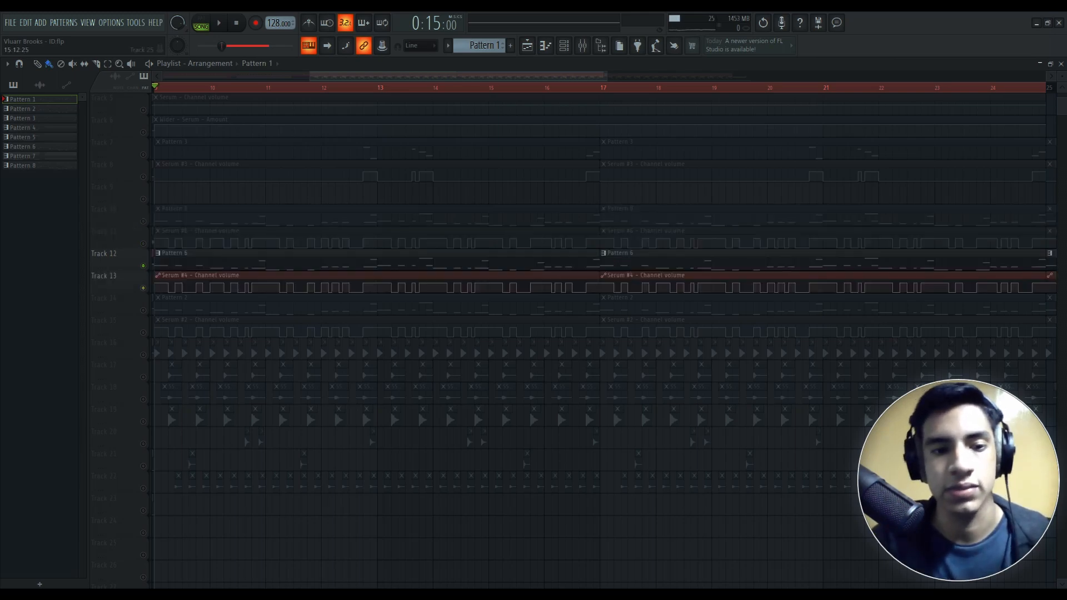
- Play tracks 12 and 13 together, then review the Serum #4 mixer effects: CamelCrusher, Blood Overdrive, Parametric EQ 2, TAL-Filter-2 and Wider
key("space")
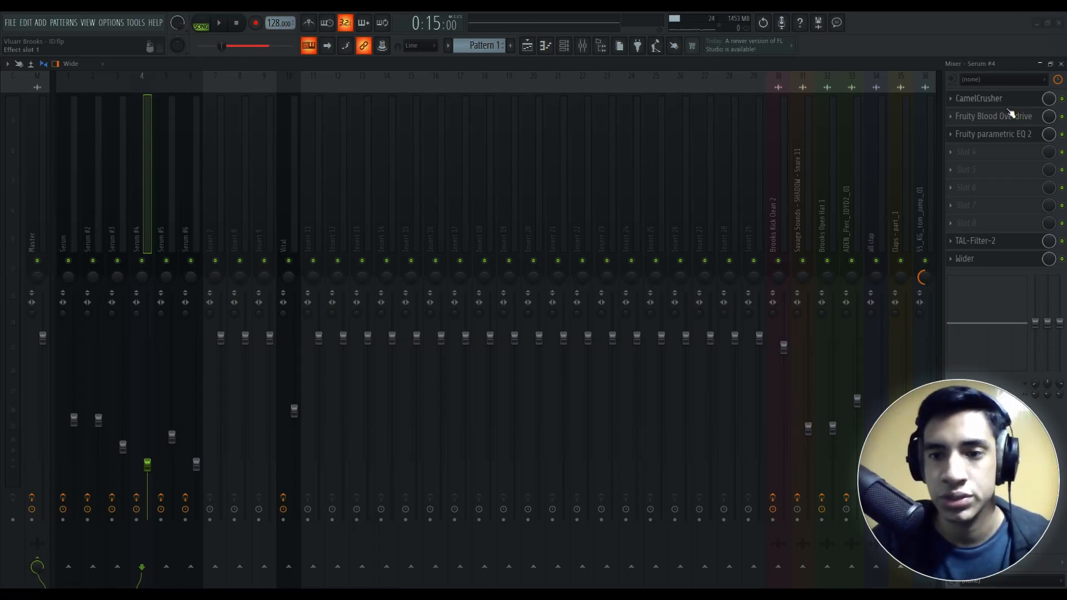
left_click(1010, 100)
left_click(1007, 124)
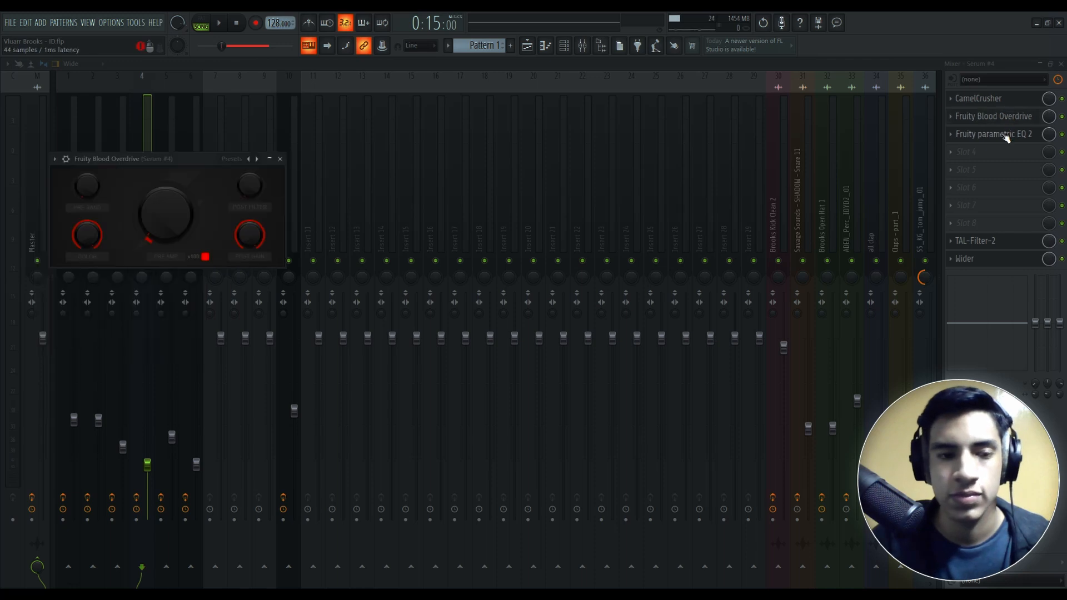
left_click(1007, 136)
left_click(1006, 243)
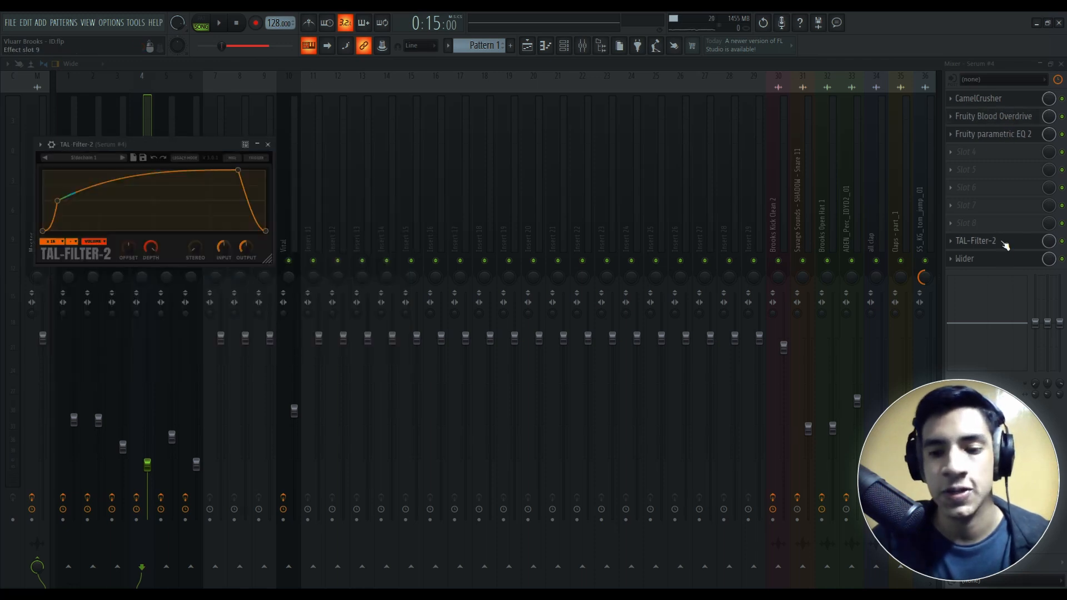
left_click(1001, 261)
left_click(200, 129)
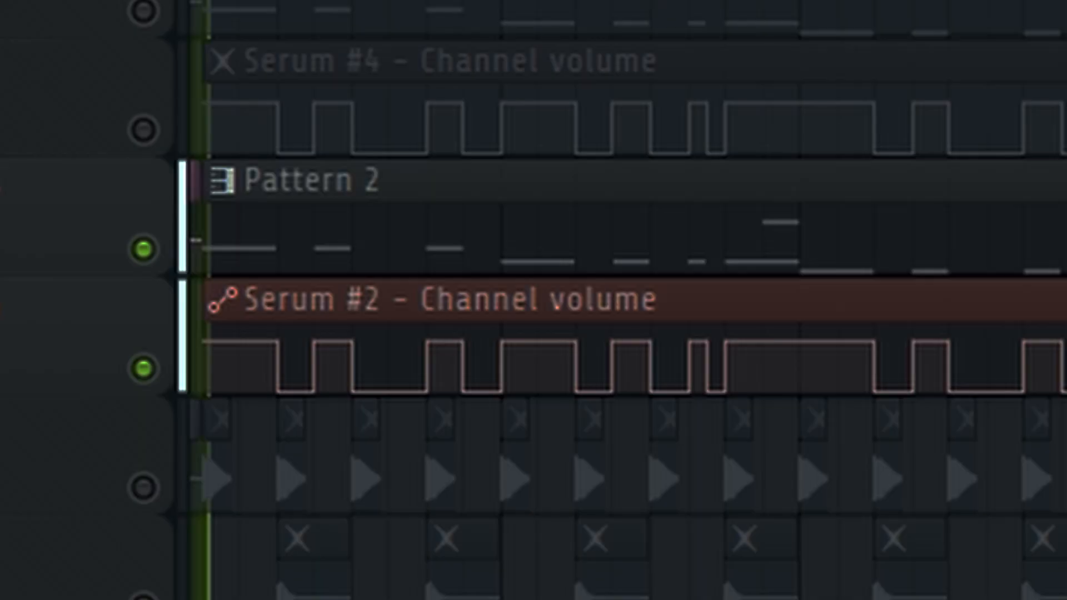
- Play Pattern 2 with the Serum #2 volume automation and review the Serum #2 mixer effects: Parametric EQ 2, Blood Overdrive, Wider and TAL-Filter-2
key("space")
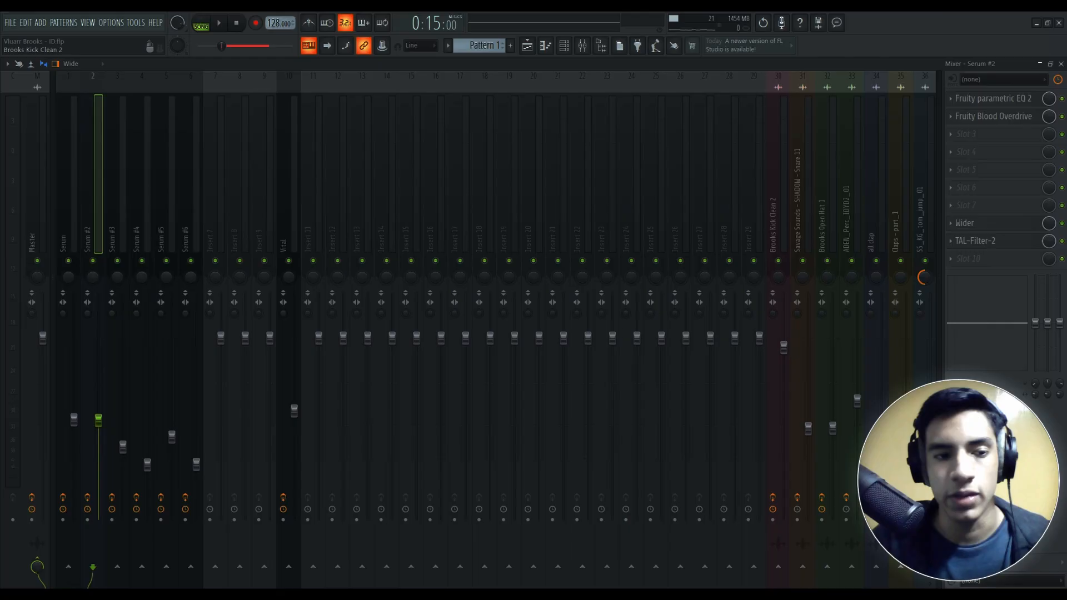
left_click(1018, 99)
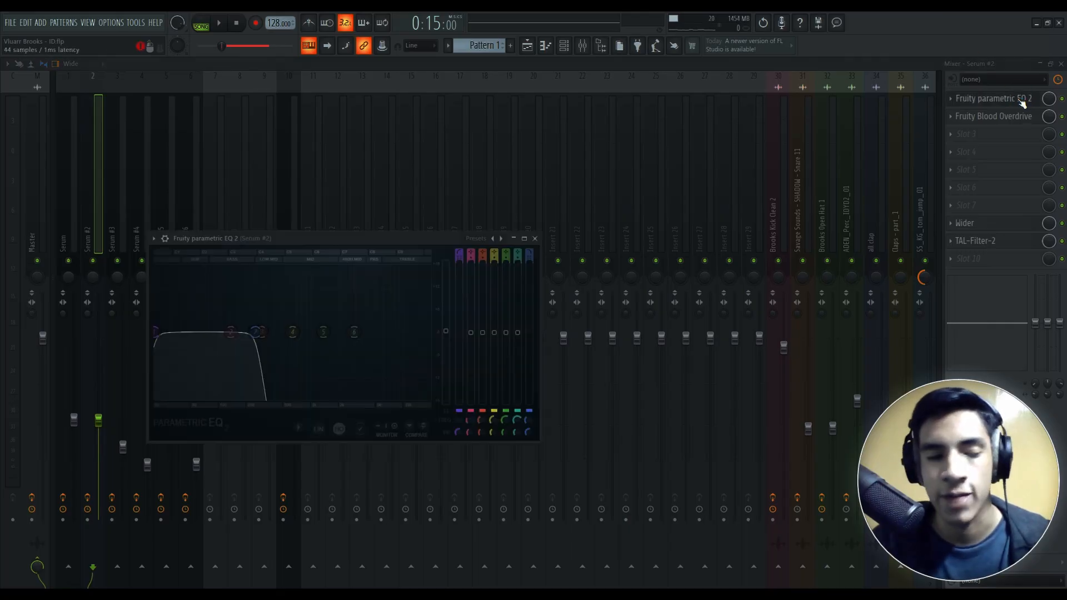
left_click(1021, 117)
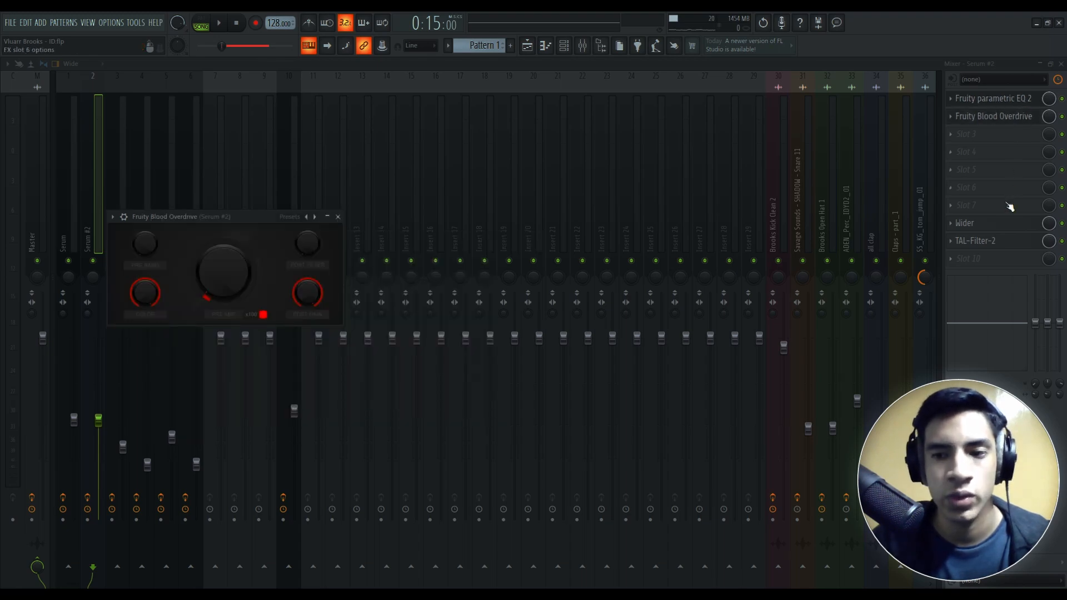
left_click(1000, 225)
left_click(998, 243)
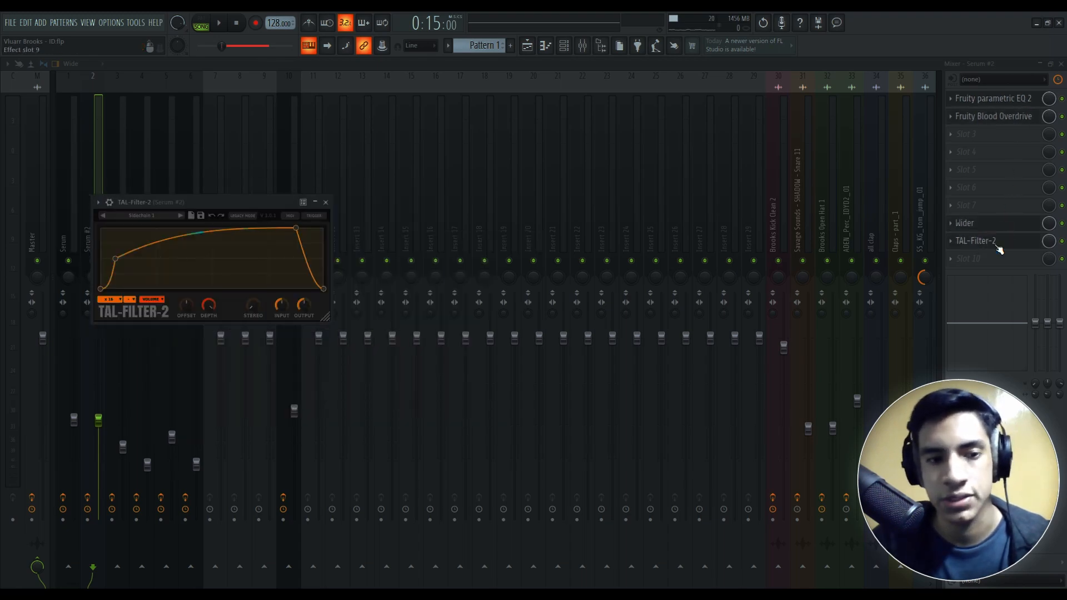
- Return to the playlist and play the drum and percussion samples on tracks 16–22 from the start of the drop
key("F5")
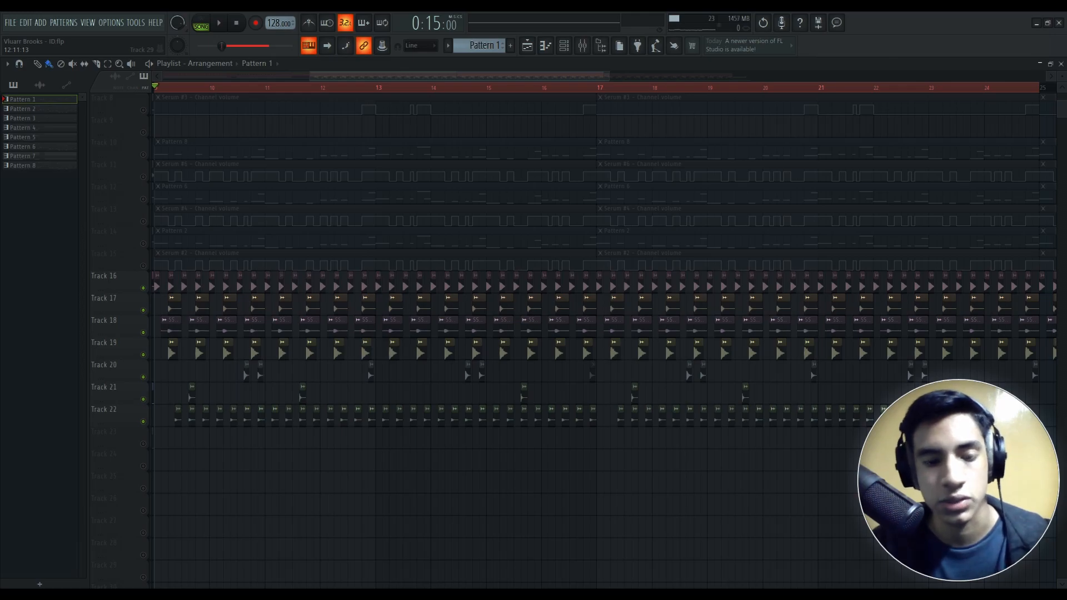
key("space")
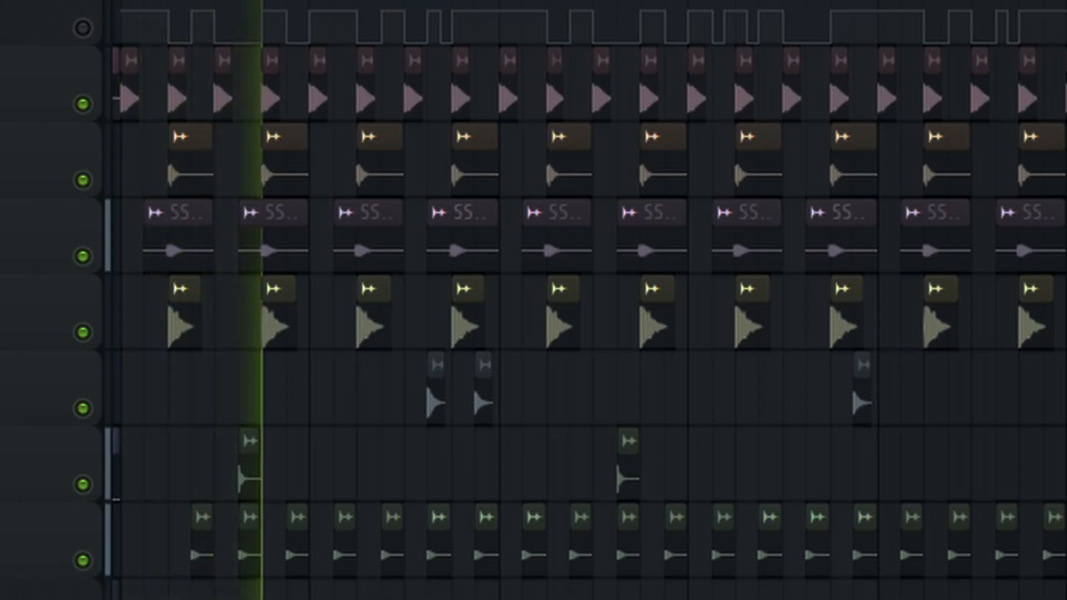